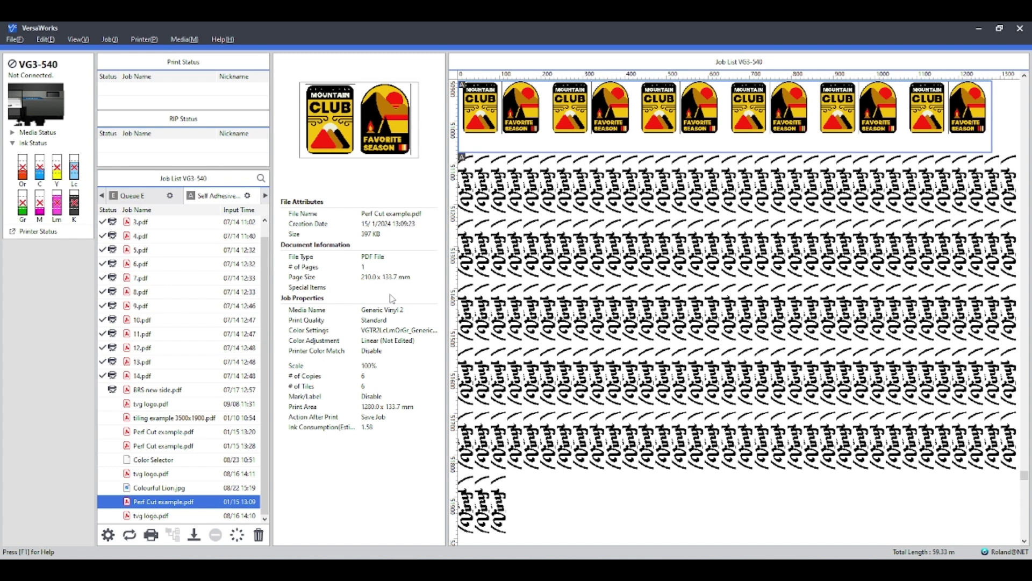
click(106, 40)
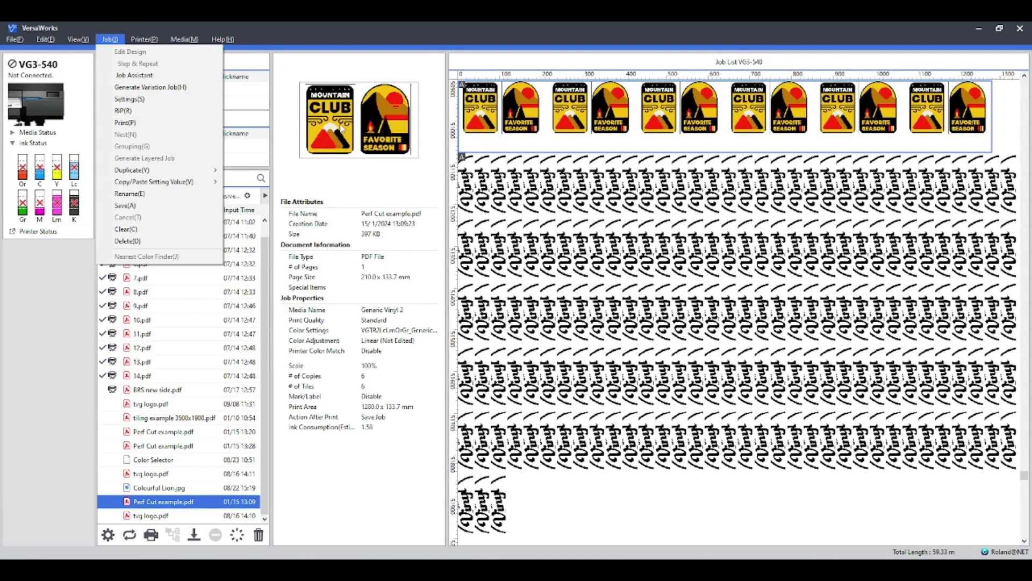
mouse_move(179, 40)
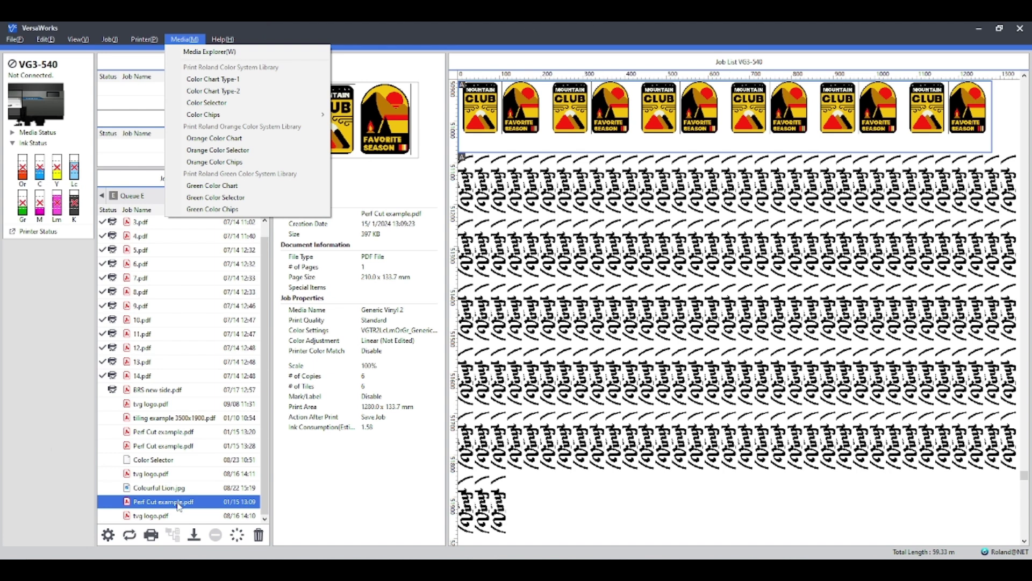
mouse_move(109, 43)
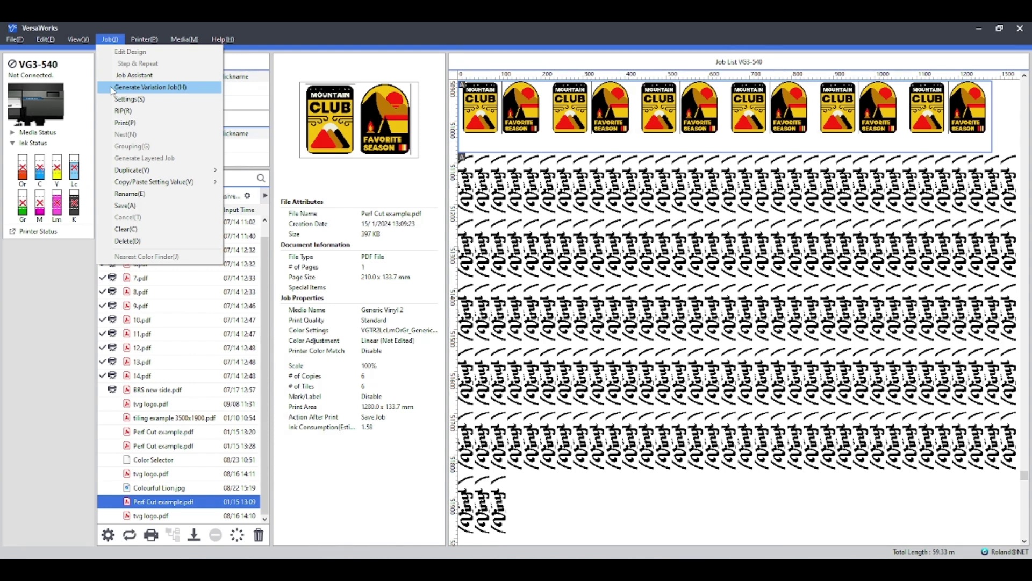
key(Escape)
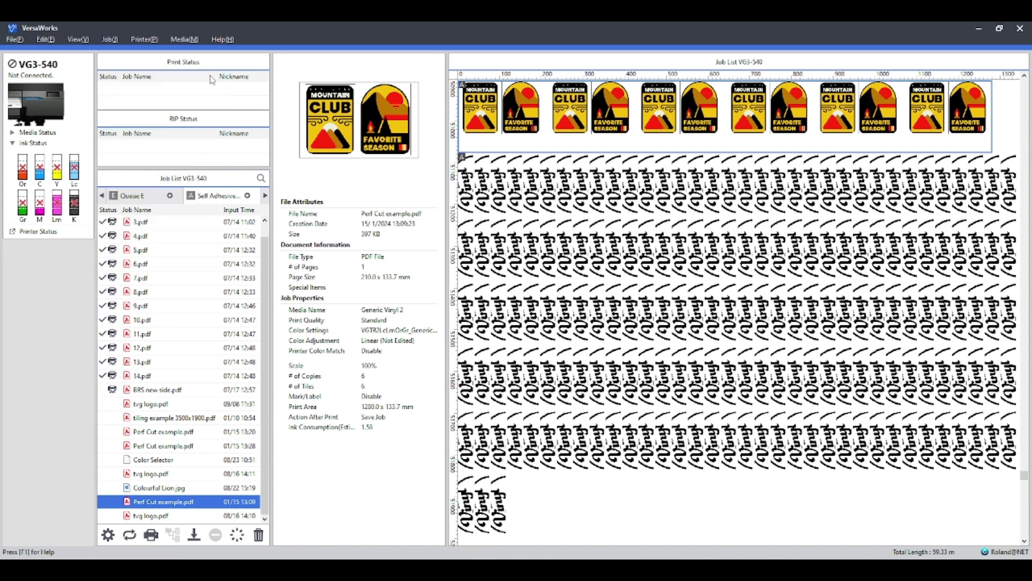
Step: Look through the printer's job queues, including Banner and HTV, and return to the Self Adhesive queue
click(103, 197)
click(102, 196)
click(102, 196)
click(103, 196)
click(103, 195)
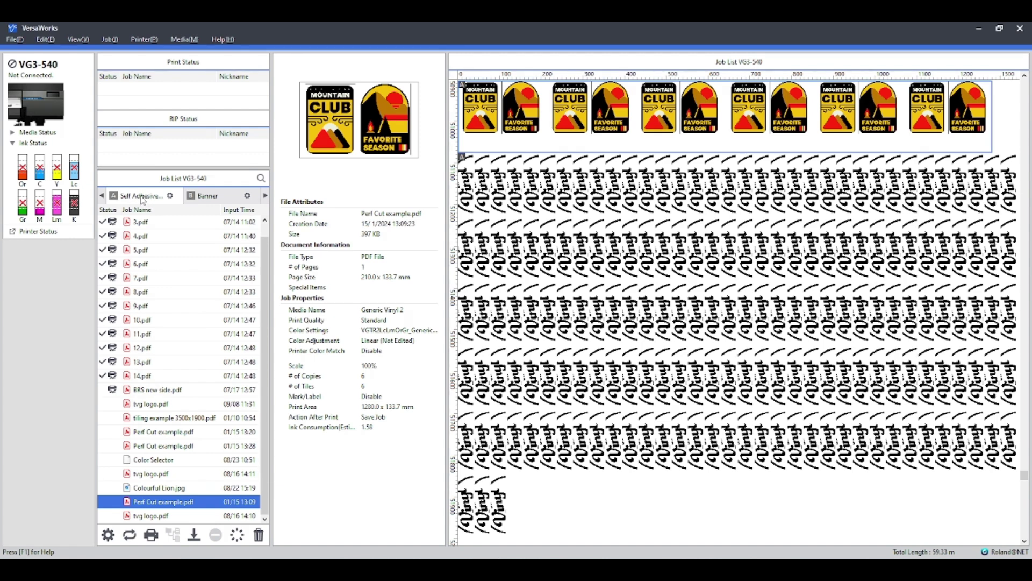
click(264, 197)
click(265, 197)
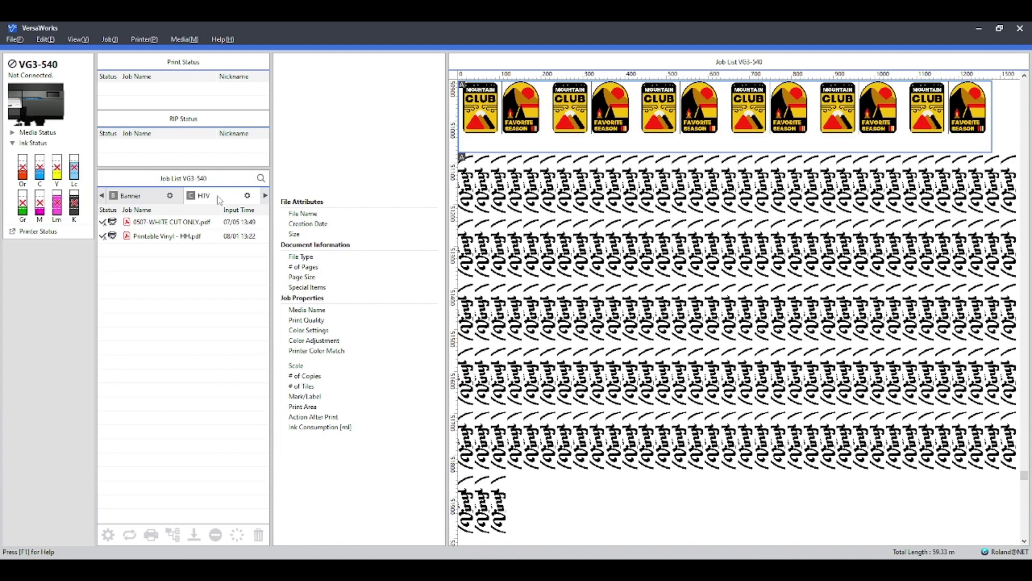
click(102, 196)
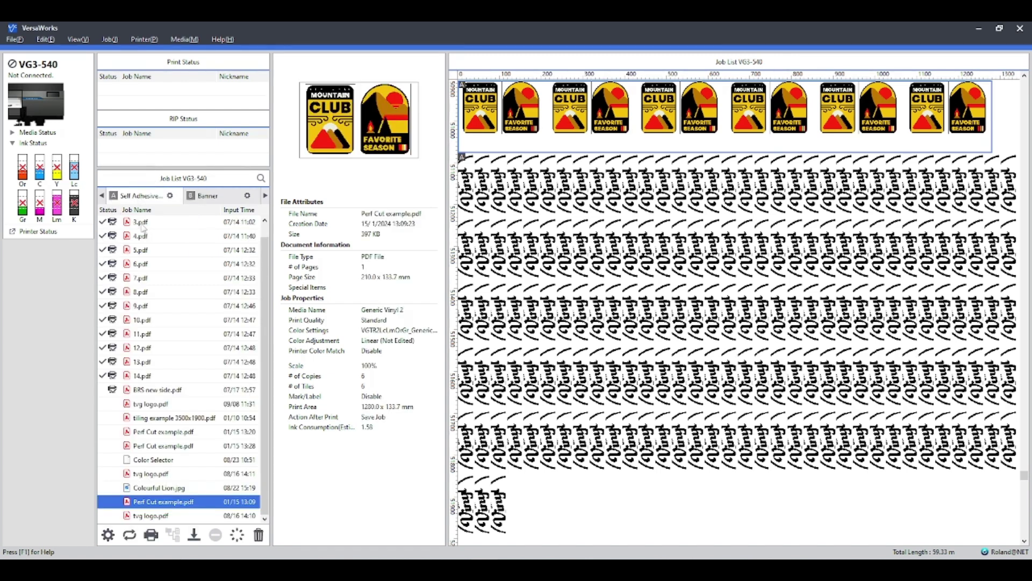
Step: Set the default media type of Queue A to Generic Vinyl 1 v2 in its quality settings
click(45, 39)
click(209, 53)
click(428, 165)
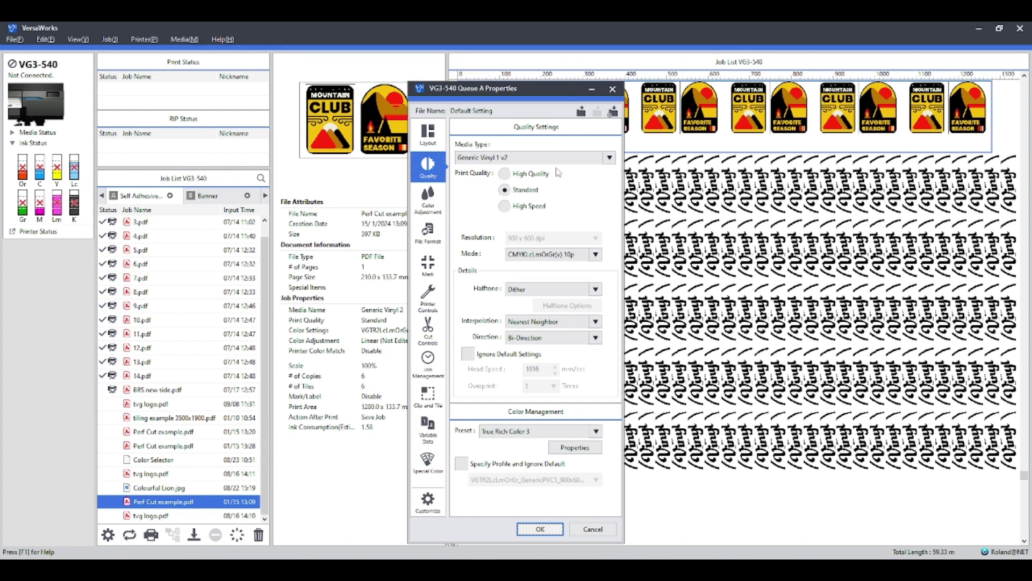
click(608, 159)
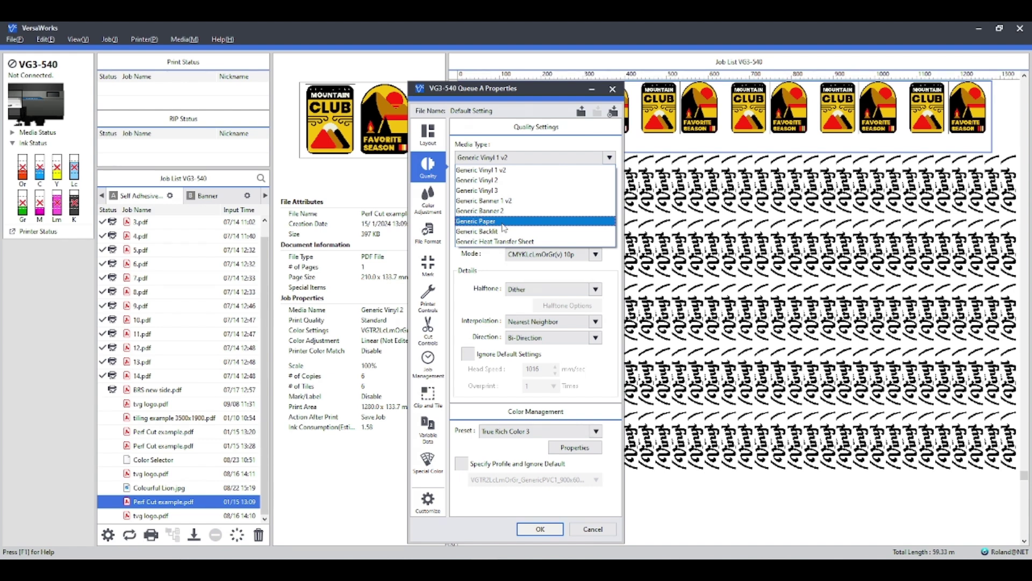
click(505, 172)
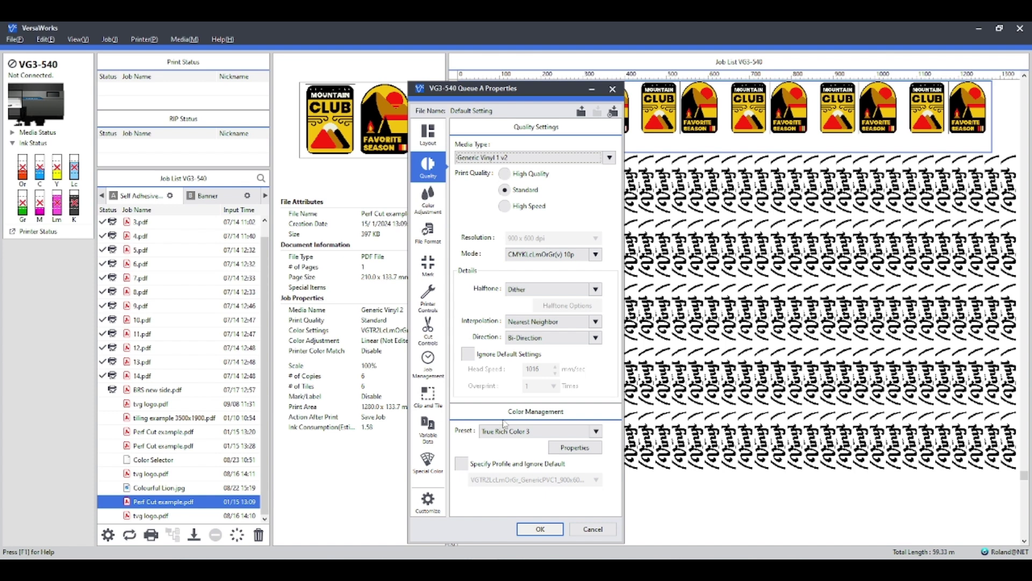
click(551, 532)
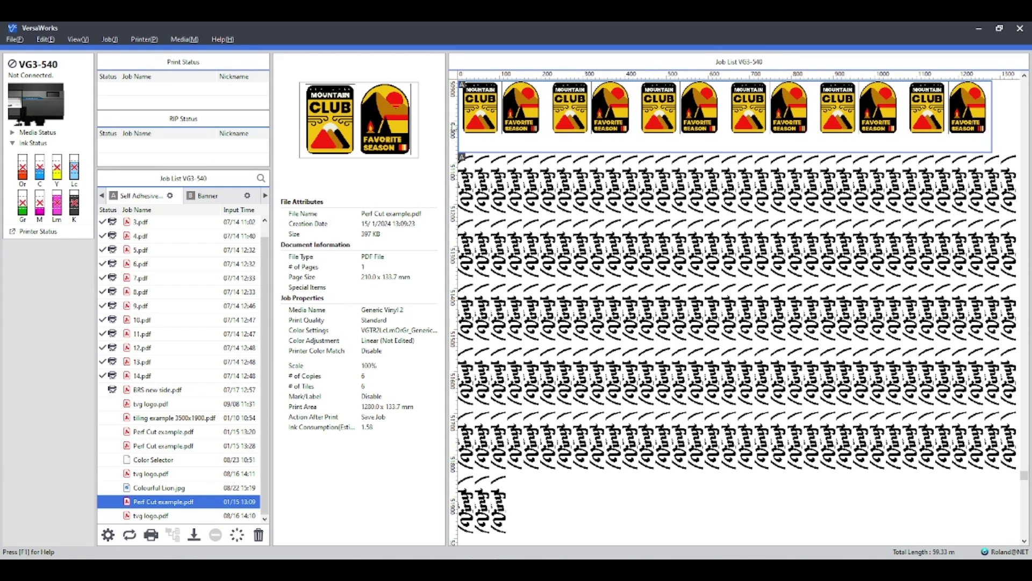
double_click(208, 503)
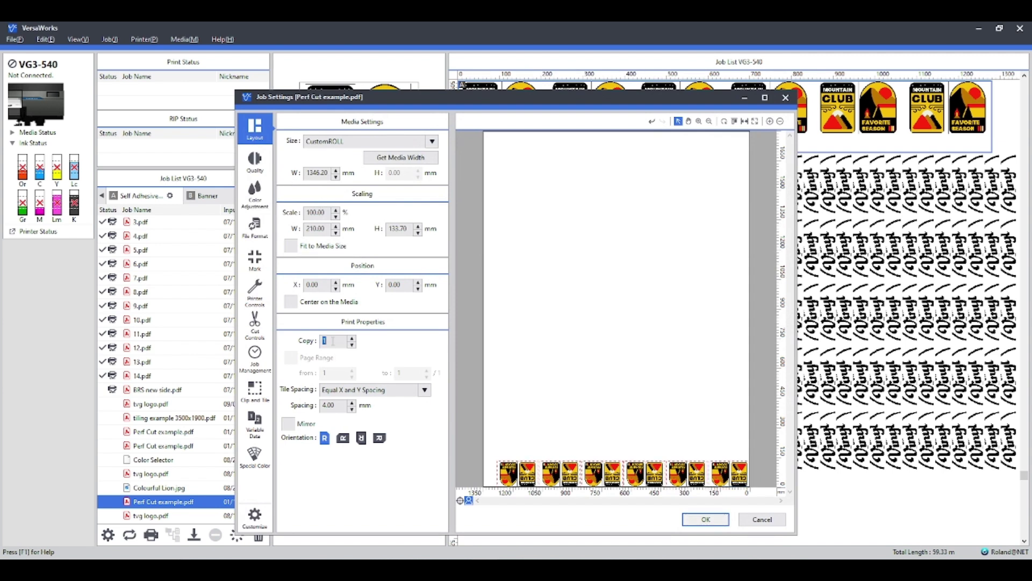
double_click(333, 341)
text(1)
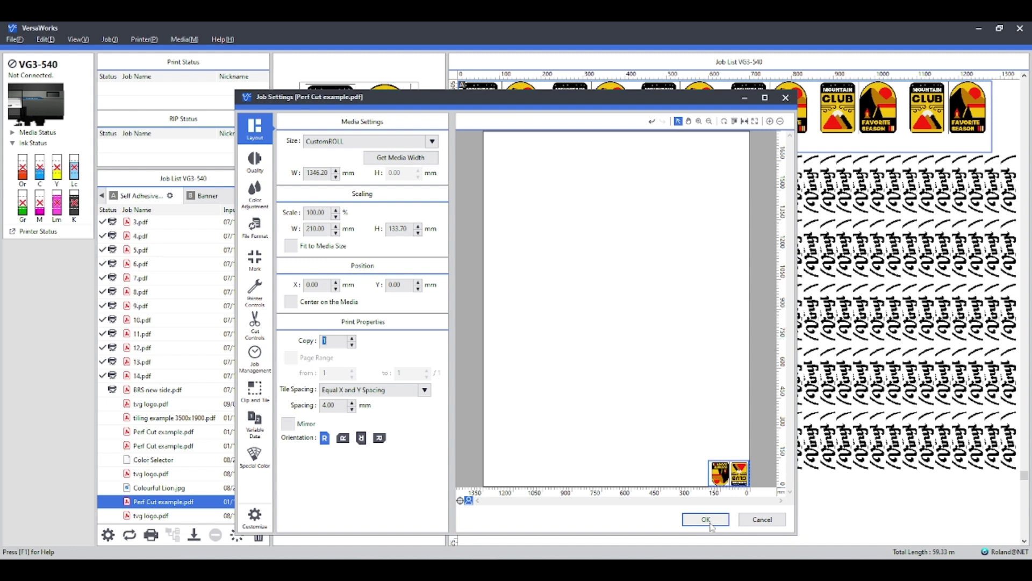
click(752, 520)
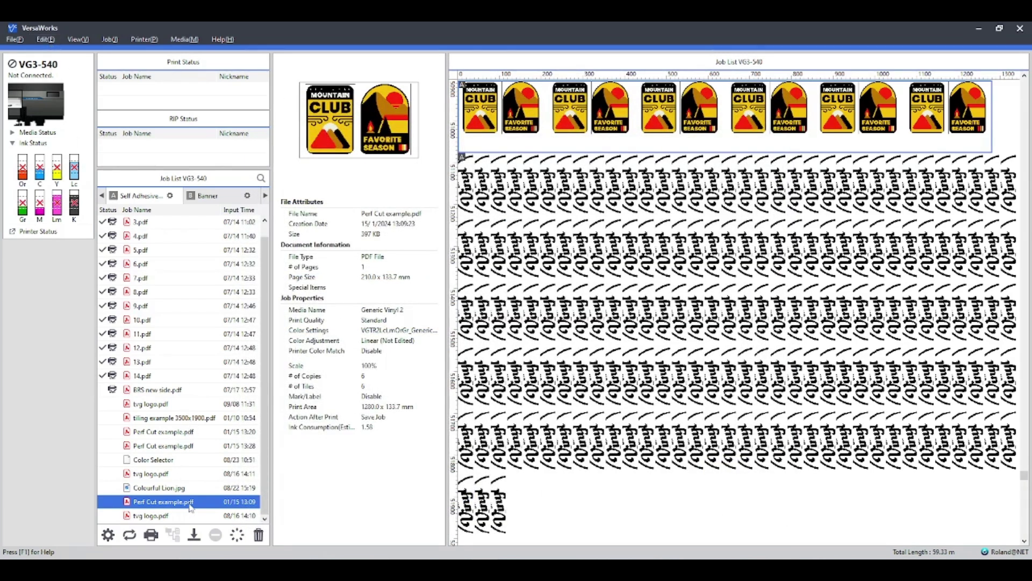
Step: Start a variation job for the selected Perf Cut example.pdf that compares color management settings
click(106, 41)
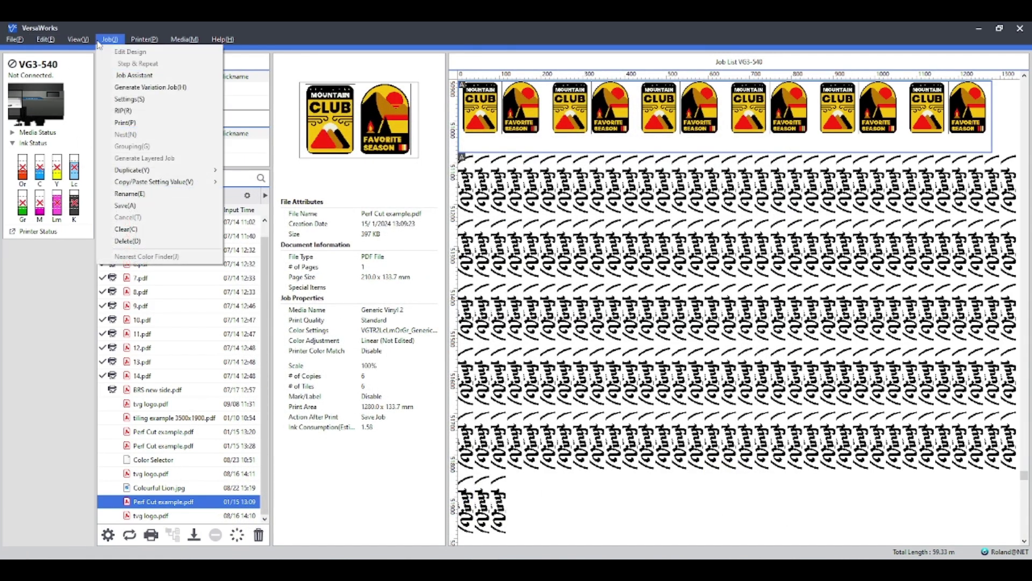
click(129, 88)
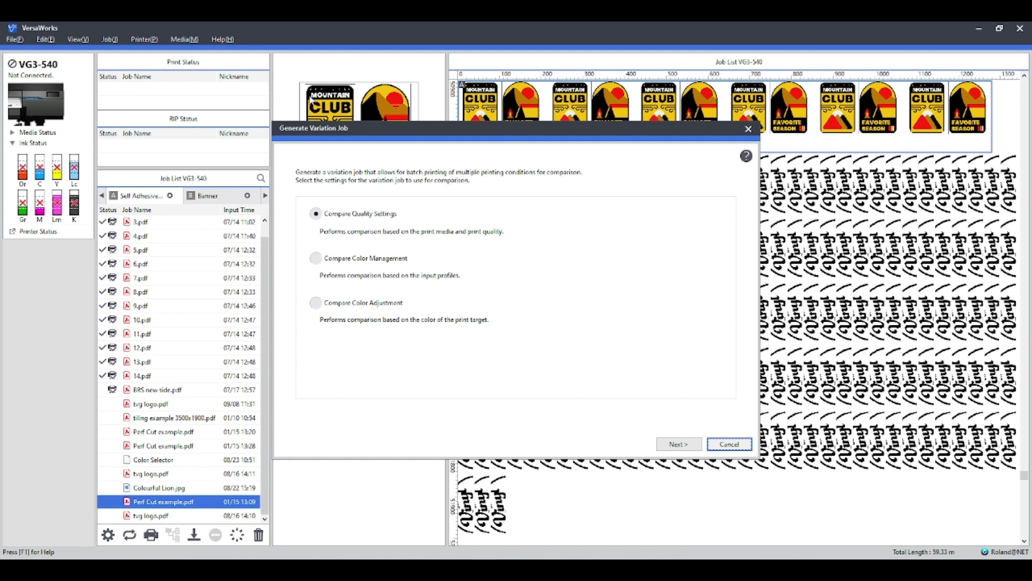
click(321, 259)
click(678, 445)
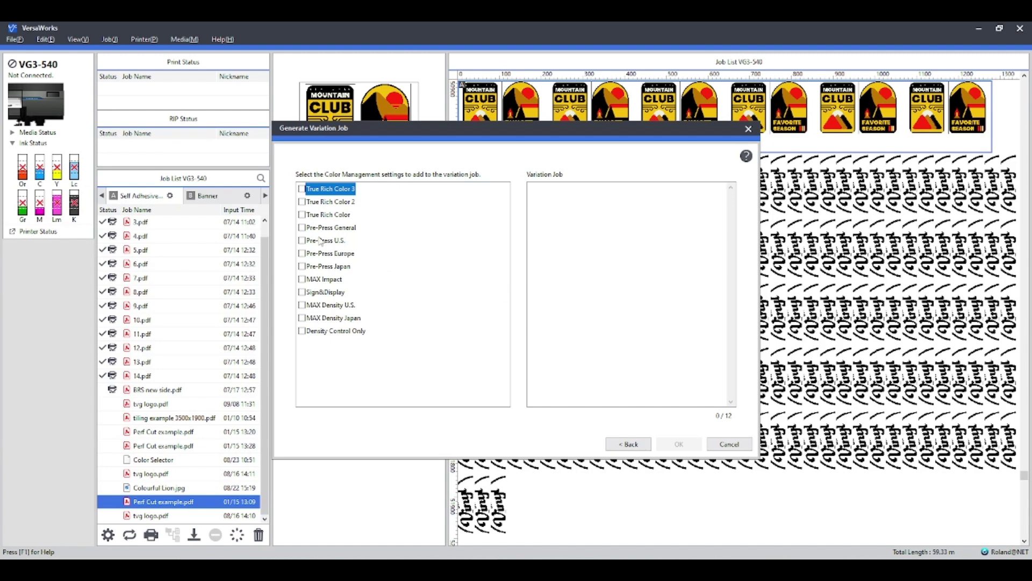
Step: Add True Rich Color, True Rich Color 2, True Rich Color 3, Pre-Press General, Pre-Press U.S. and Pre-Press Europe to the variation job
click(302, 214)
click(302, 202)
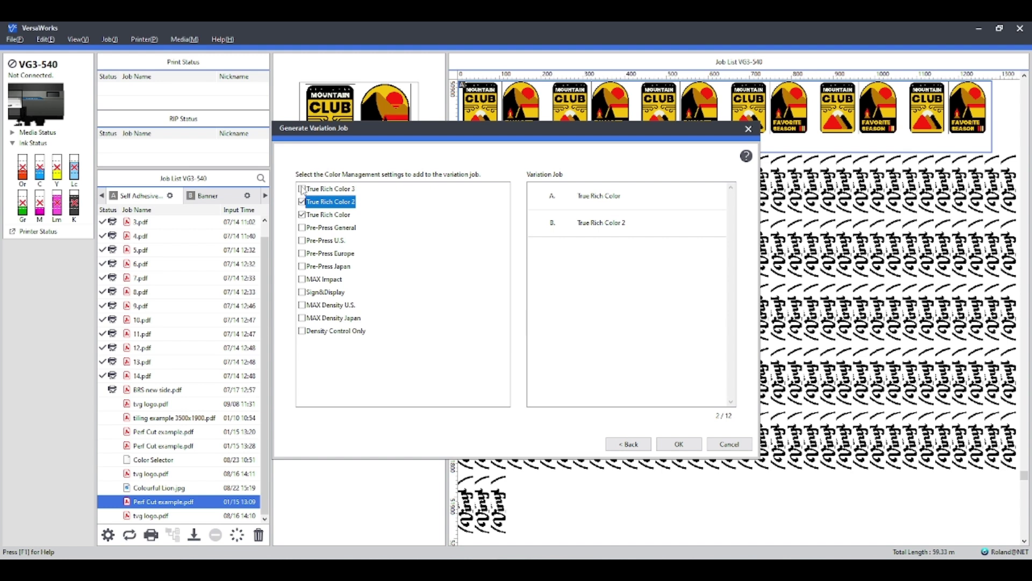
click(302, 189)
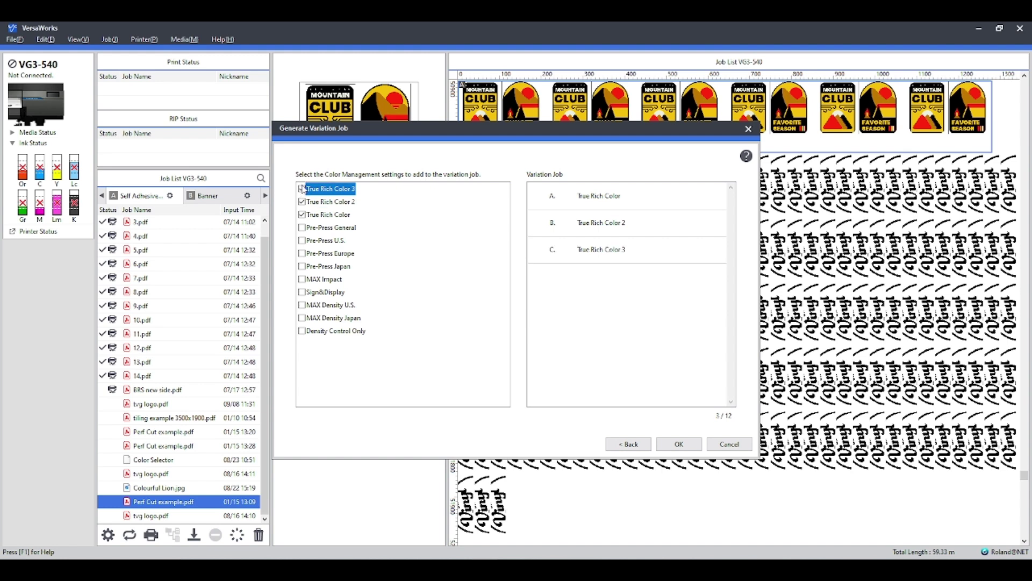
click(302, 228)
click(302, 241)
click(303, 253)
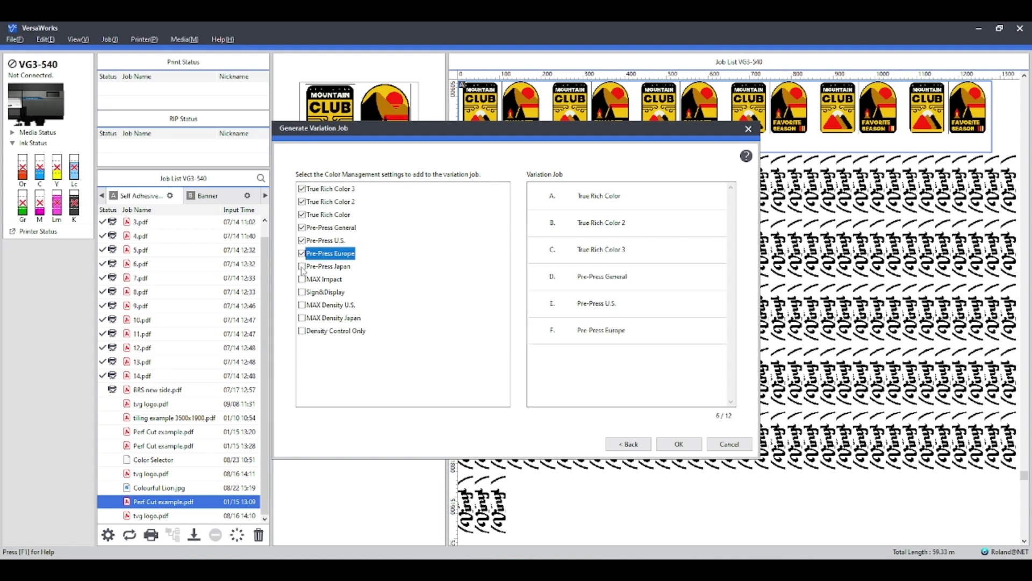
Step: Add Pre-Press Japan, MAX Impact and Sign&Display to the comparison, leave out the MAX Density presets, and generate the variation job
click(302, 267)
click(303, 281)
click(302, 292)
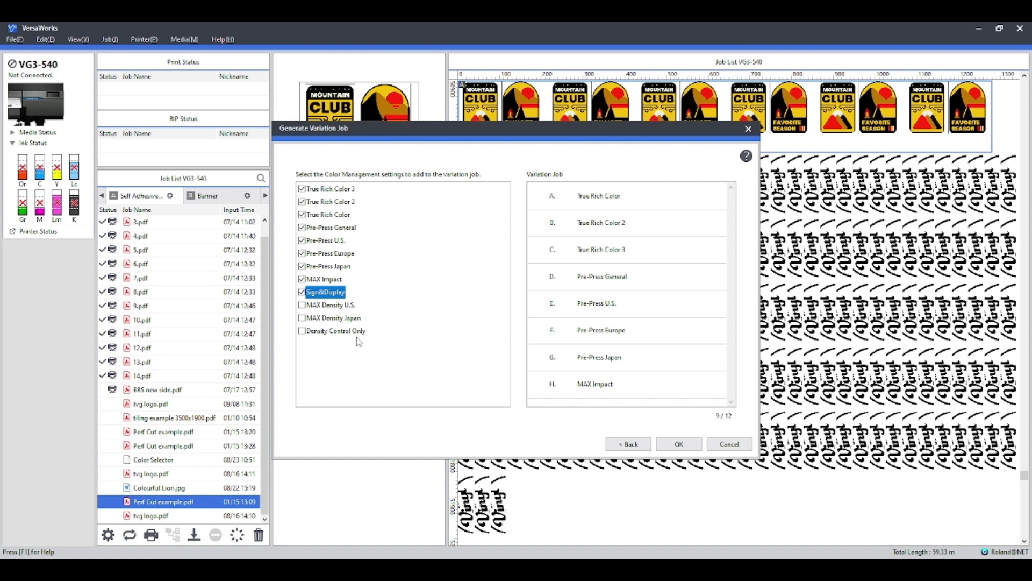
click(302, 305)
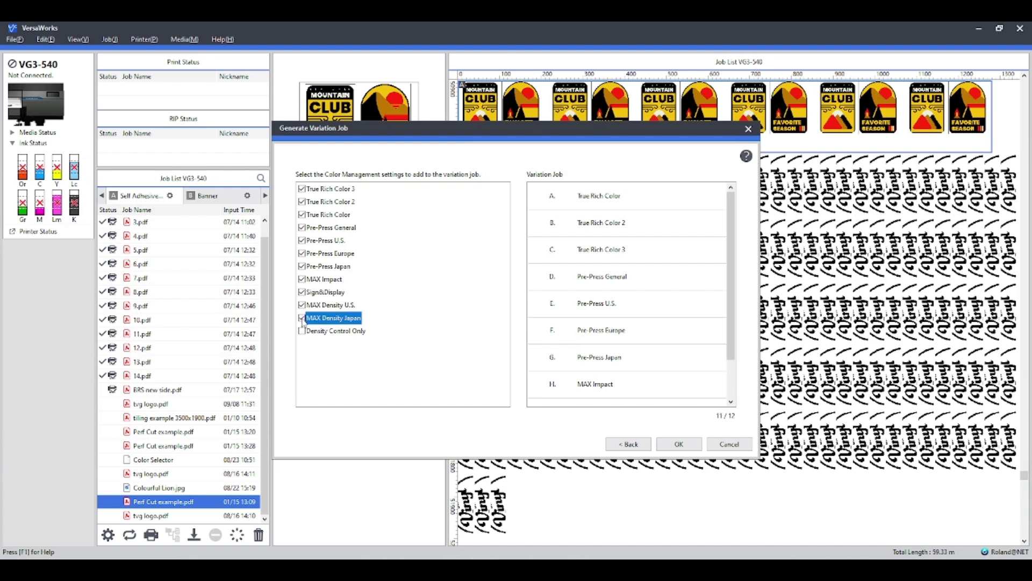
click(302, 305)
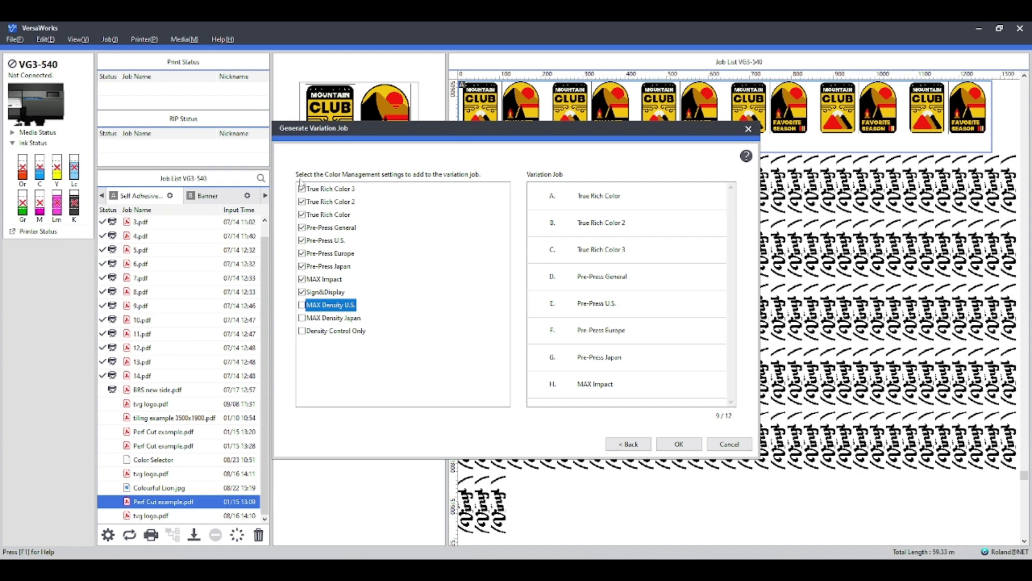
click(677, 444)
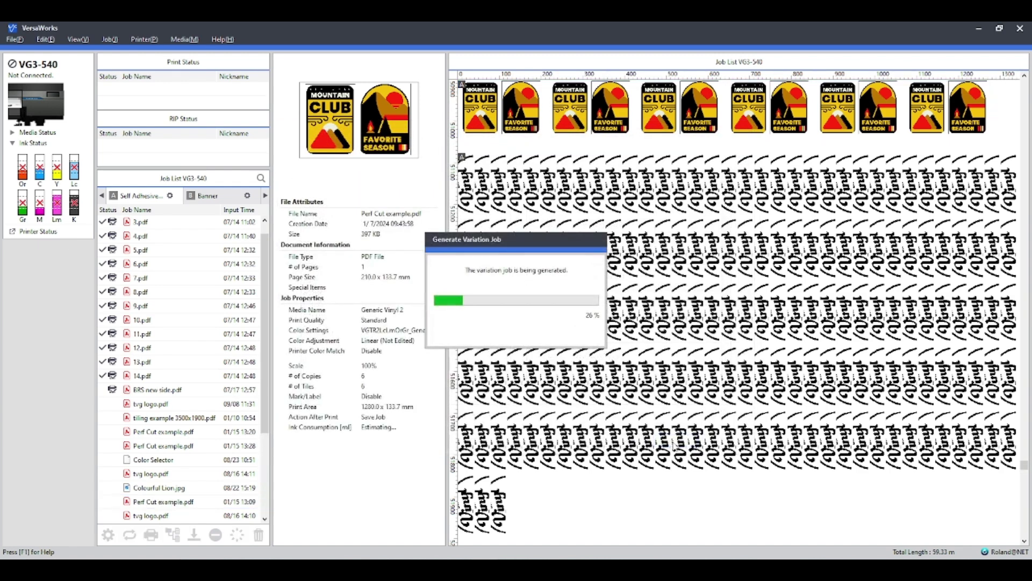